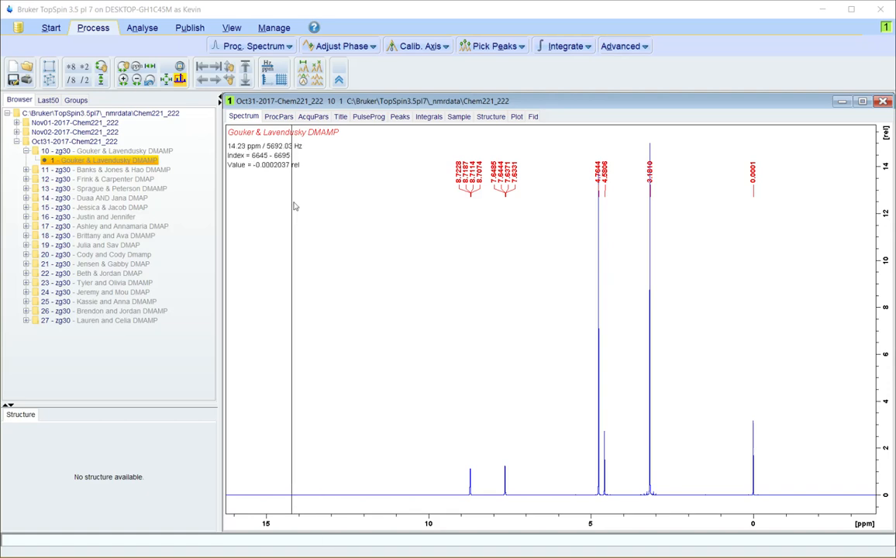
- Enter integration mode for the open proton spectrum and delete all existing integral regions
click(565, 46)
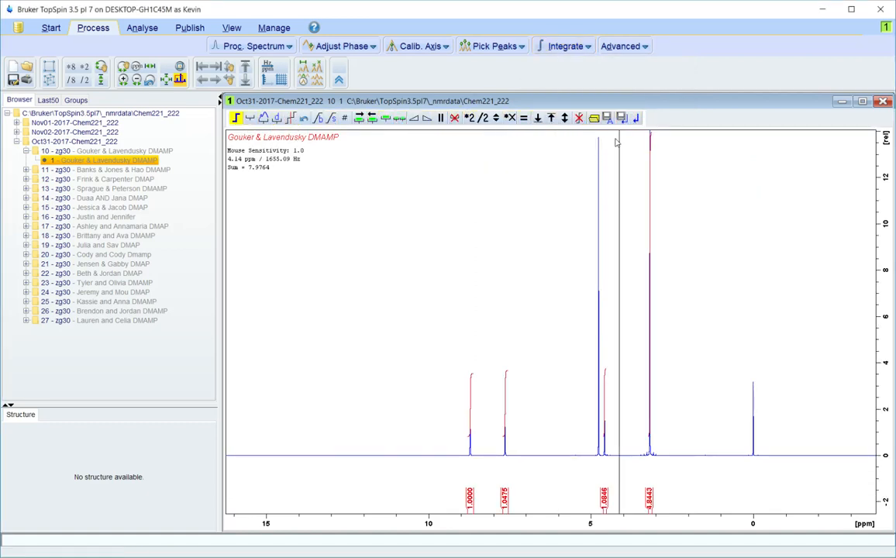
scroll(449, 246, down, 2)
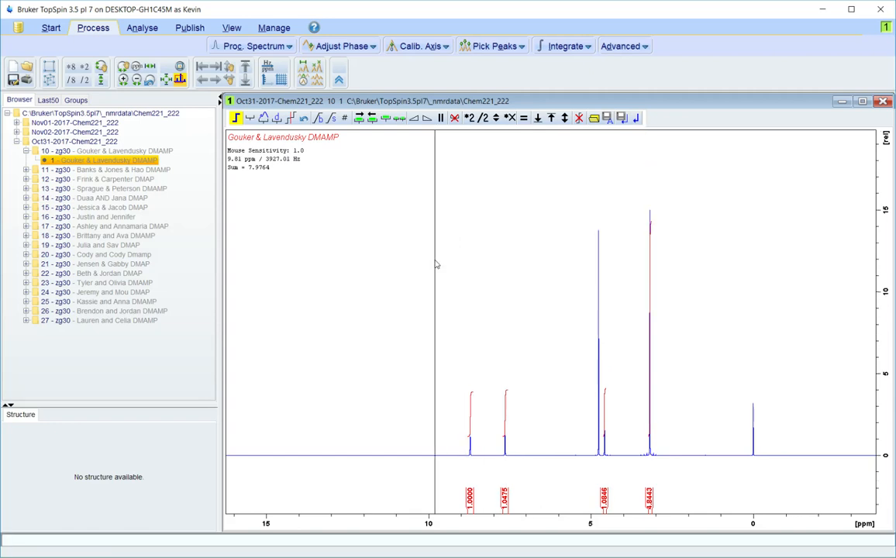
drag(438, 310, 673, 311)
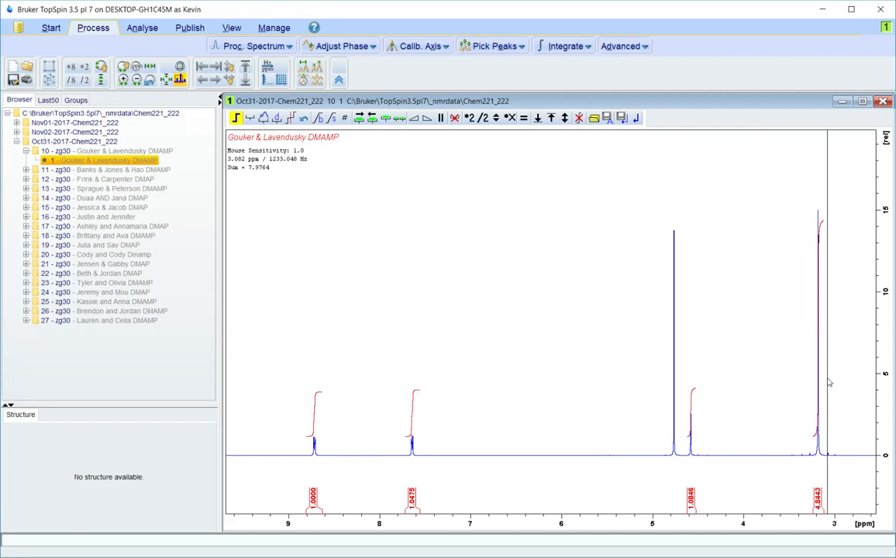
click(386, 119)
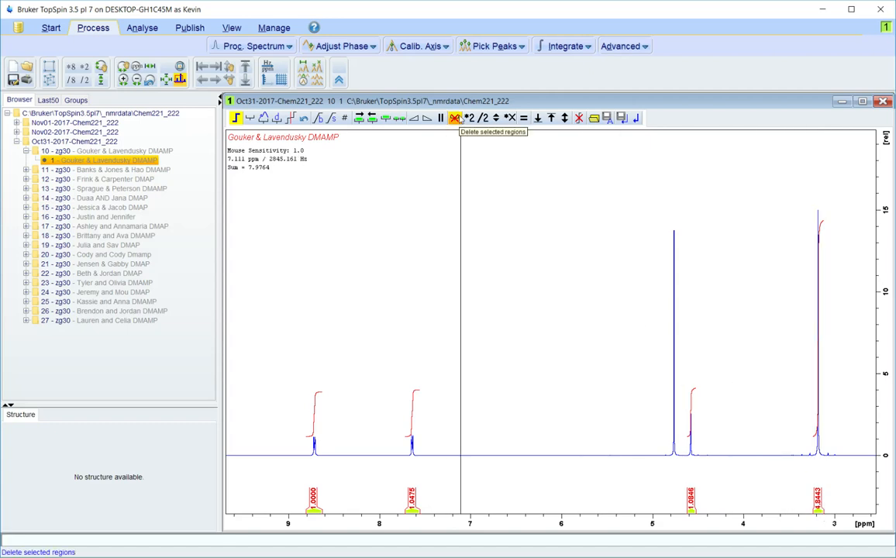
click(456, 119)
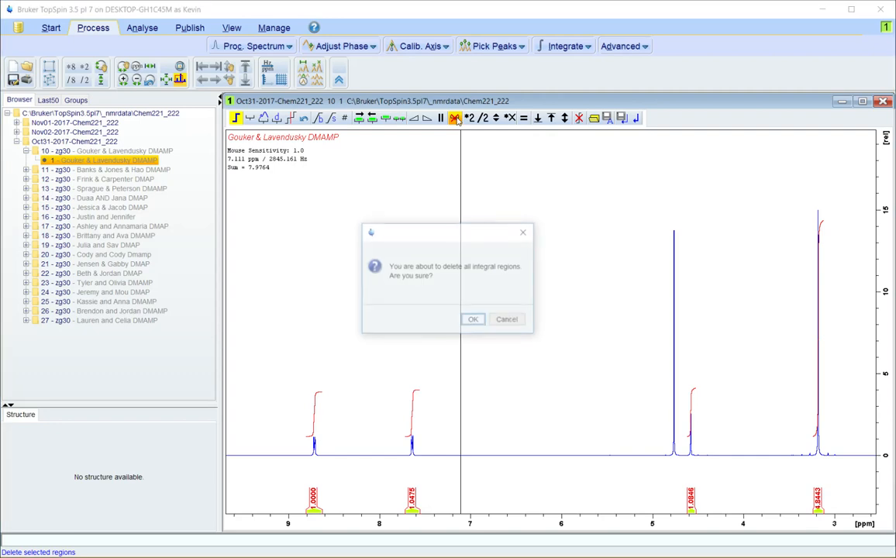
click(471, 317)
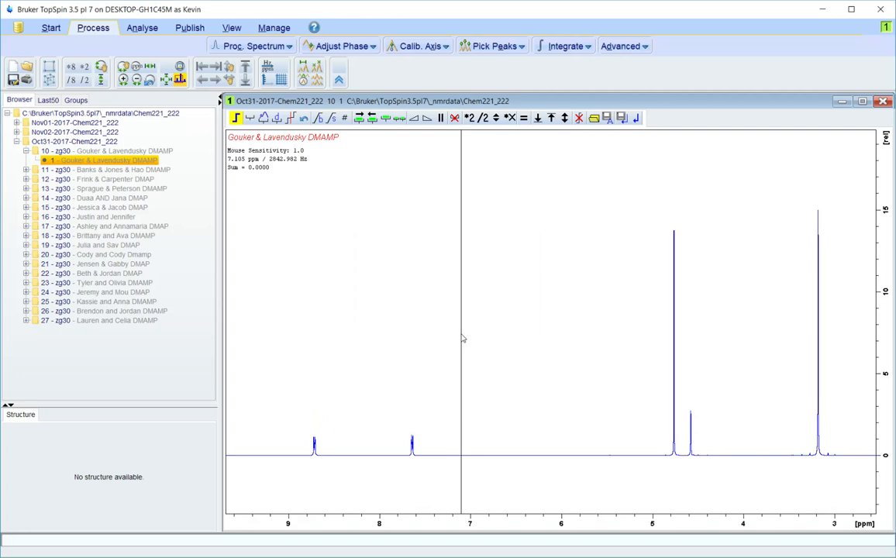
- Define integral regions around the two aromatic multiplets, about 8.79 to 8.64 ppm and 7.71 to 7.58 ppm
scroll(463, 338, up, 3)
scroll(463, 338, up, 8)
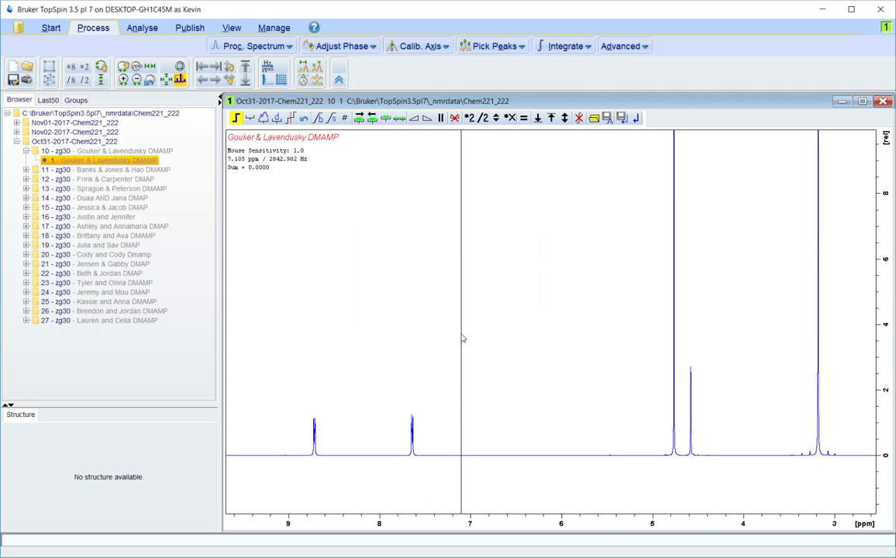
scroll(464, 337, up, 1)
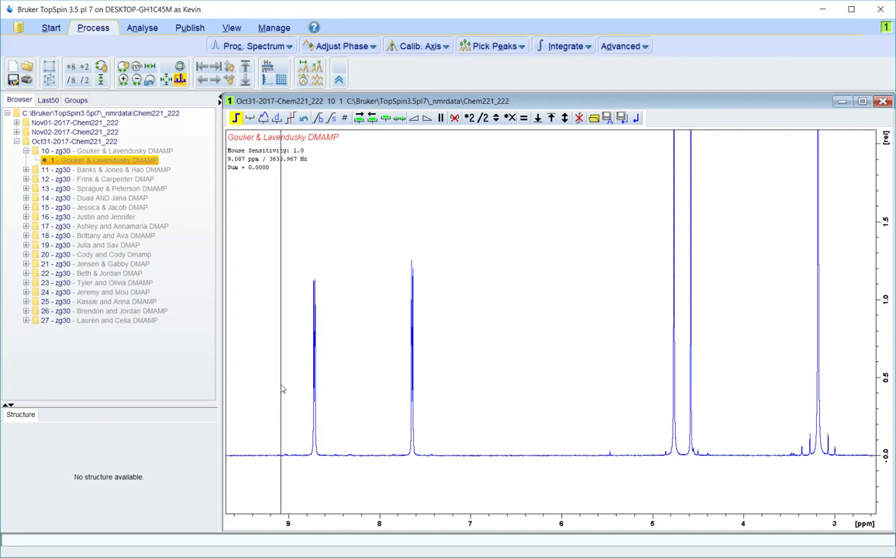
drag(280, 382, 455, 401)
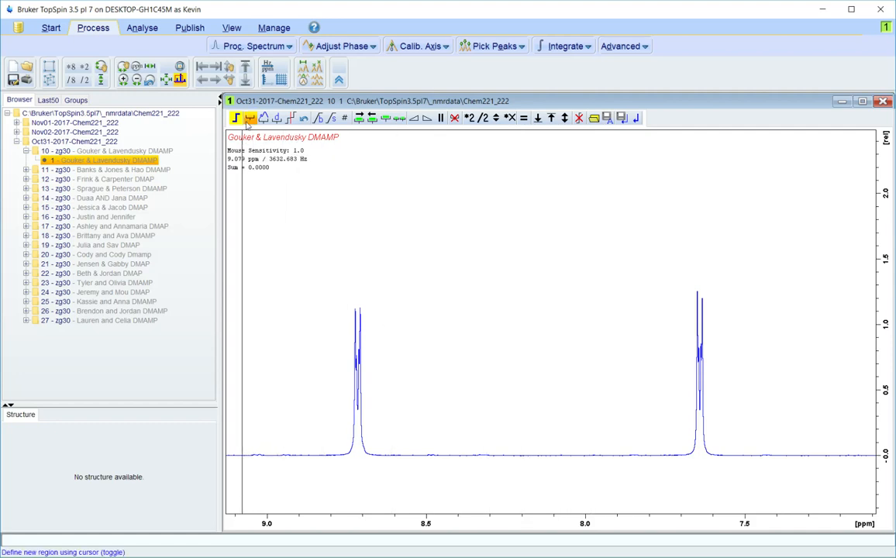
click(251, 122)
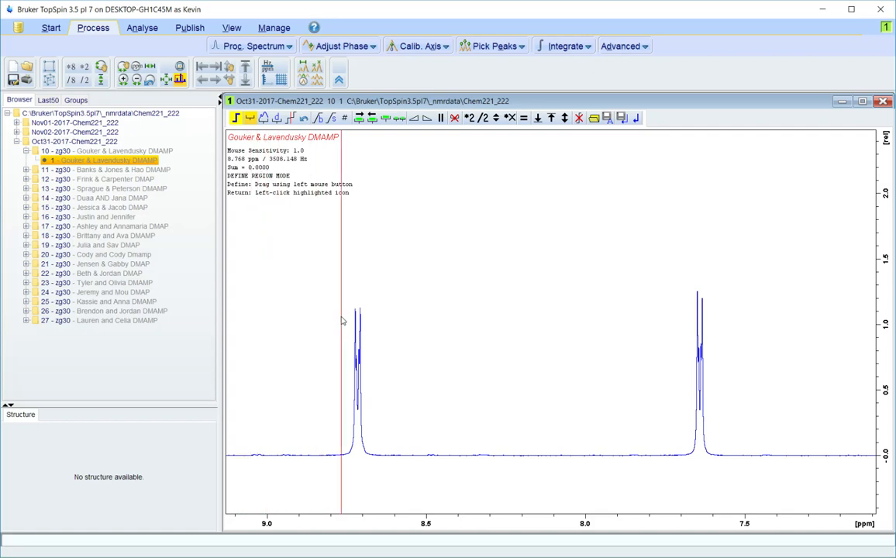
scroll(341, 323, up, 1)
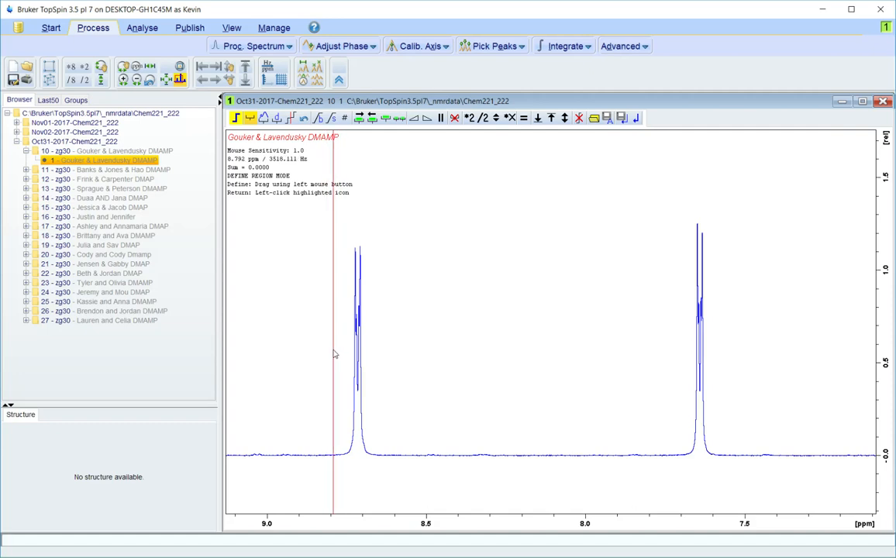
drag(334, 354, 381, 355)
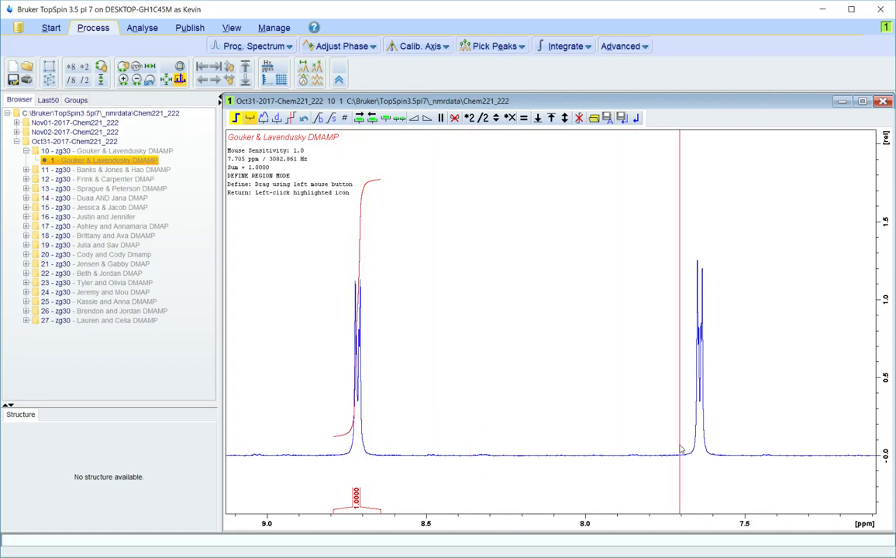
drag(681, 450, 722, 449)
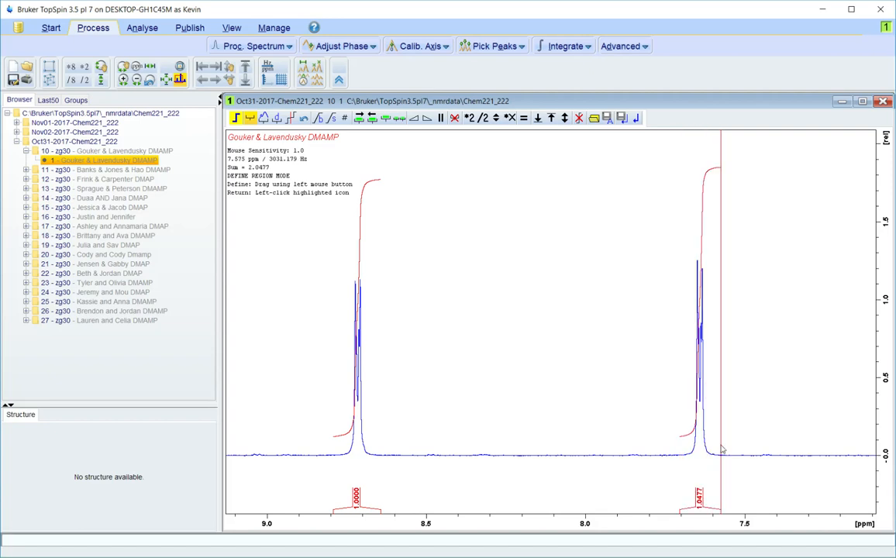
- Define an integral region around the smaller peak near 4.58 ppm, from about 4.63 to 4.53 ppm
scroll(722, 450, down, 2)
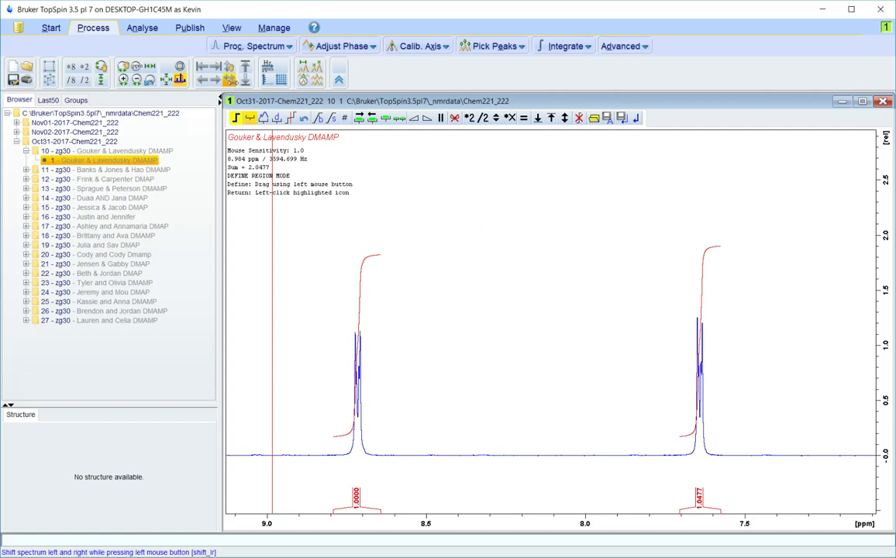
drag(230, 80, 227, 82)
scroll(512, 251, down, 3)
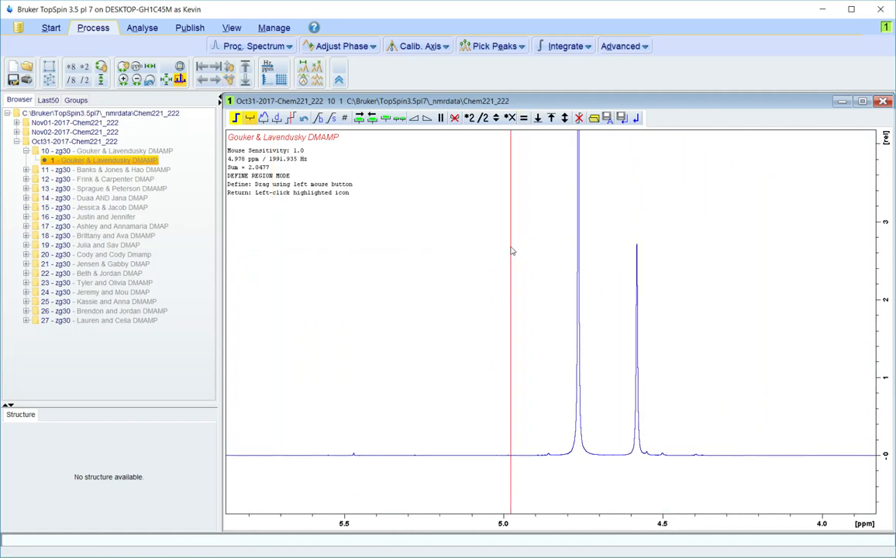
scroll(512, 250, down, 3)
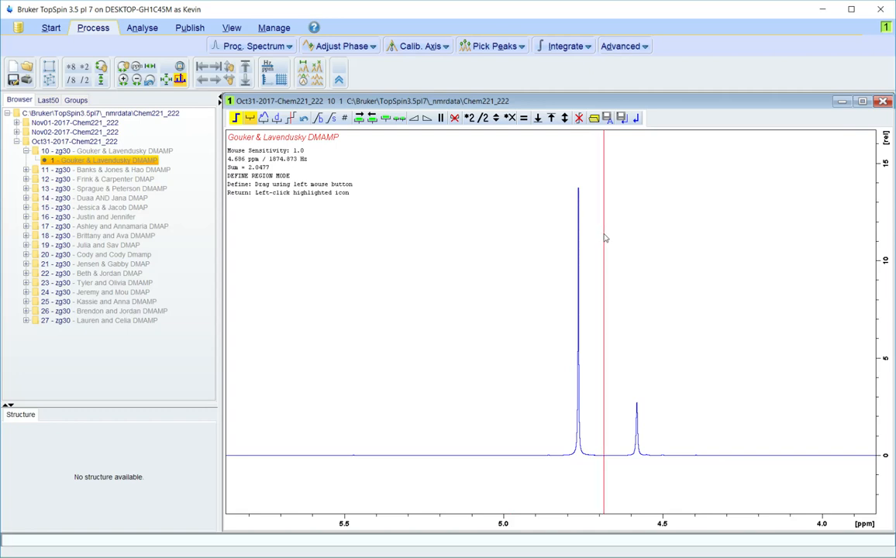
scroll(607, 275, up, 5)
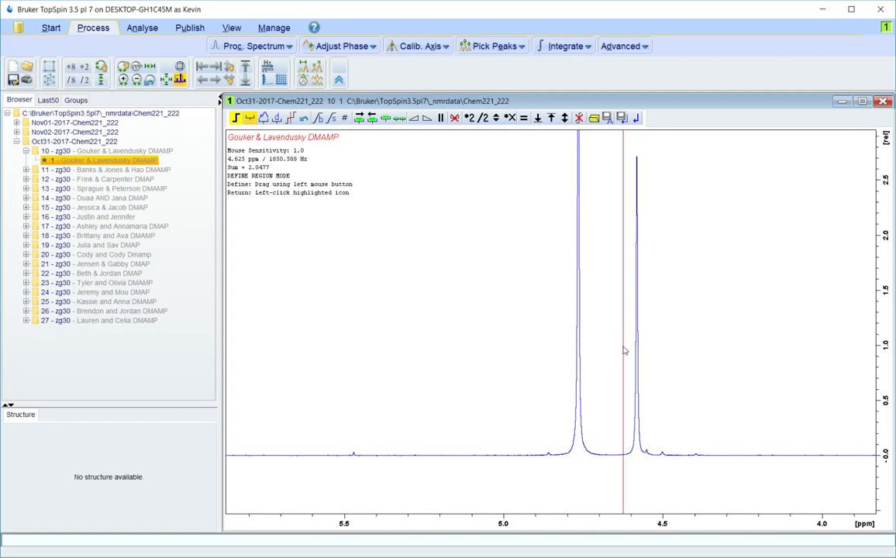
drag(621, 360, 643, 357)
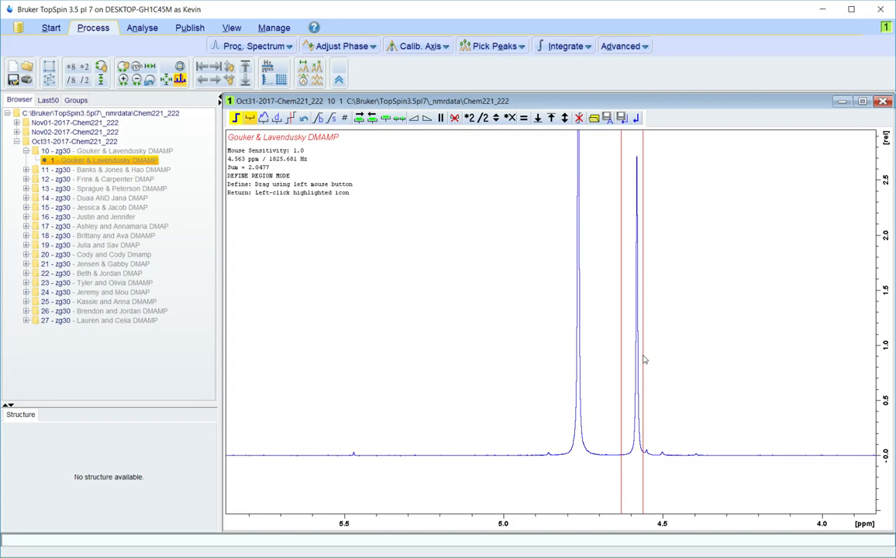
drag(643, 358, 653, 456)
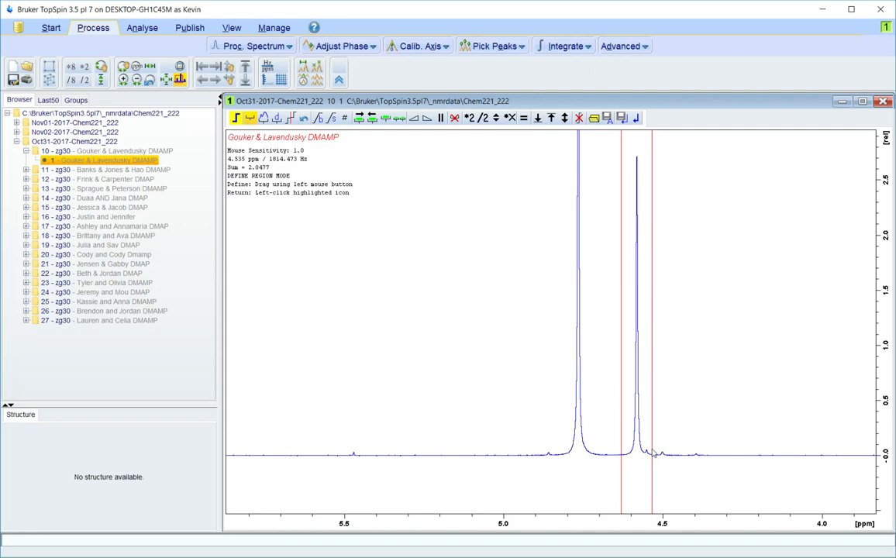
drag(653, 453, 651, 453)
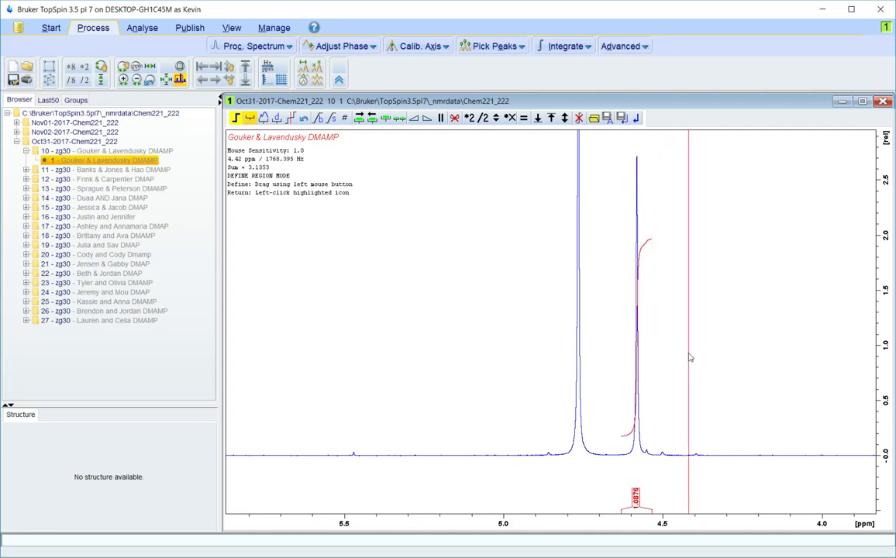
- Define an integral region around the tall peak near 3.18 ppm, from about 3.24 to 3.13 ppm, and leave region definition mode
scroll(689, 357, down, 1)
scroll(604, 443, down, 2)
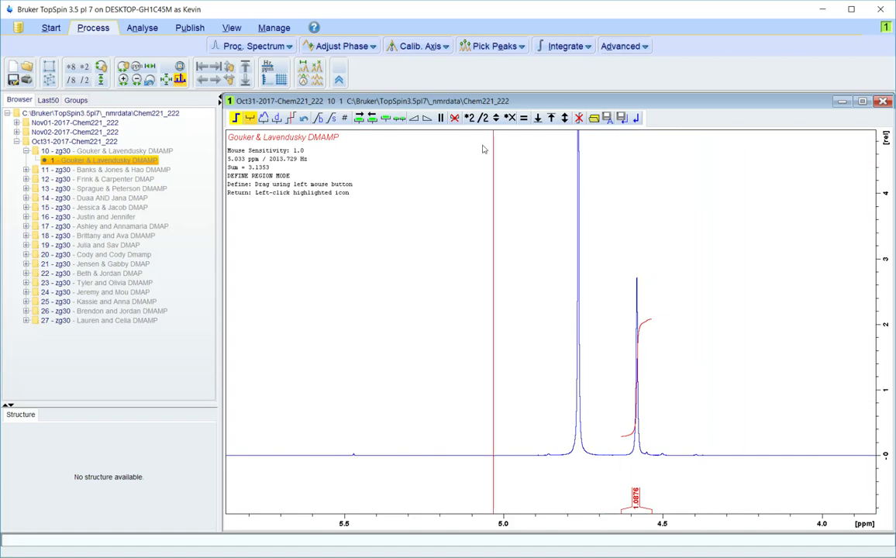
drag(229, 80, 302, 82)
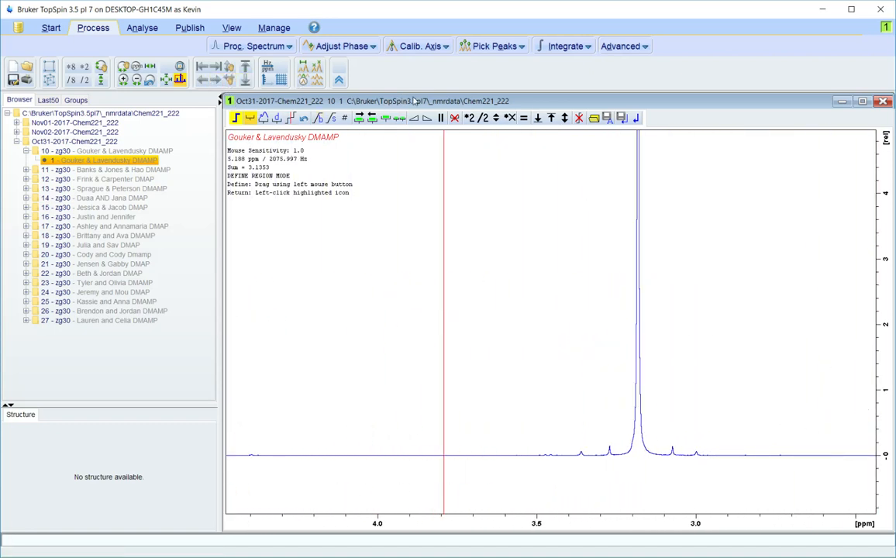
scroll(659, 201, down, 1)
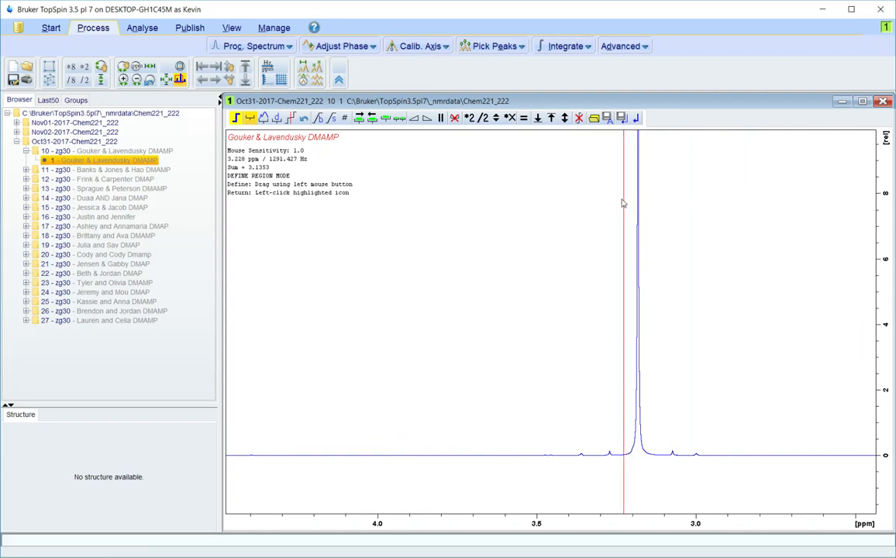
drag(620, 202, 659, 202)
scroll(660, 210, down, 2)
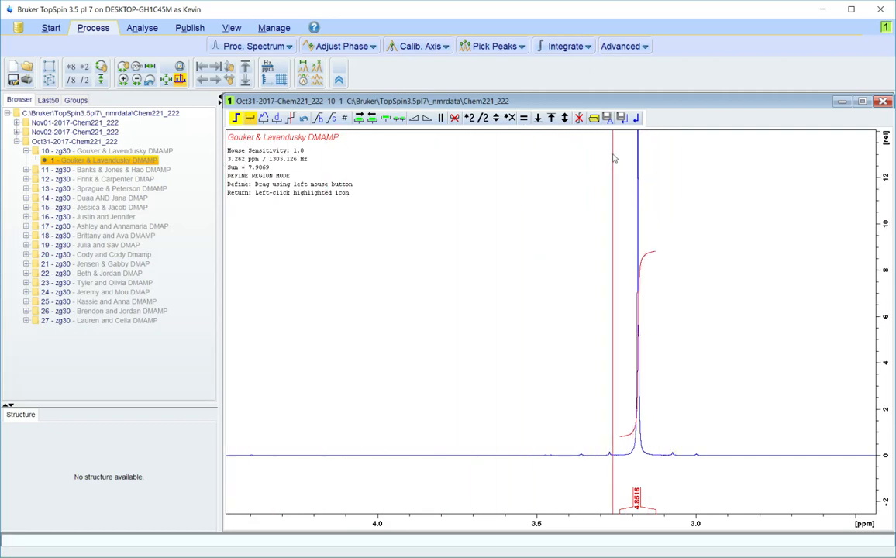
click(251, 118)
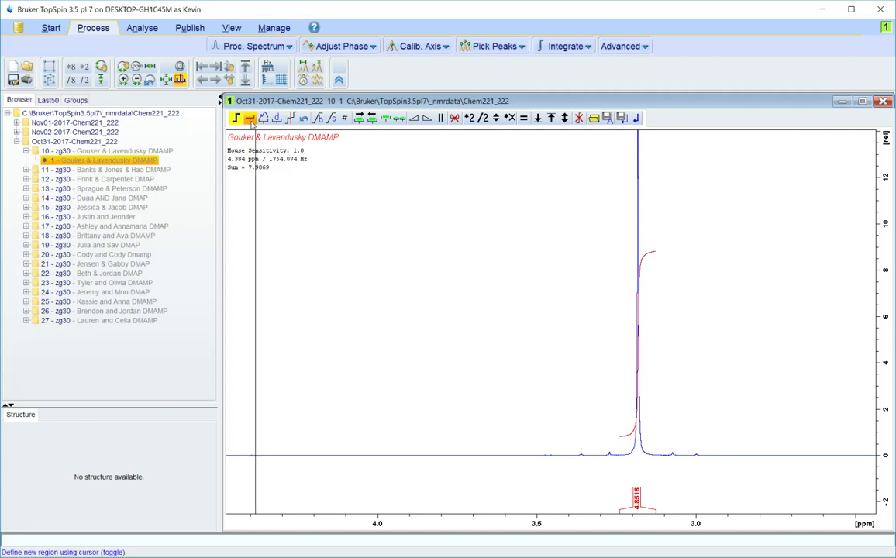
- Calibrate the integral of the multiplet near 8.7 ppm to a value of 2
click(160, 77)
drag(457, 254, 675, 252)
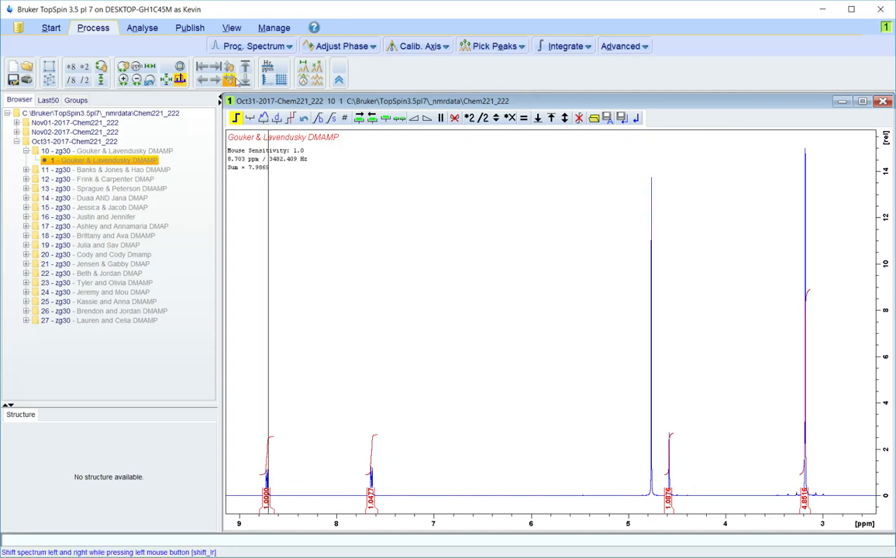
drag(230, 67, 229, 51)
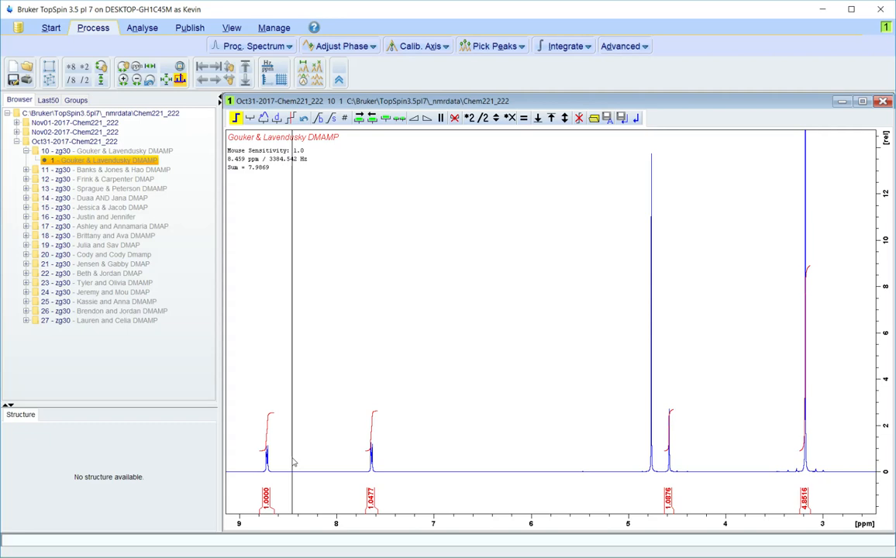
scroll(293, 463, up, 1)
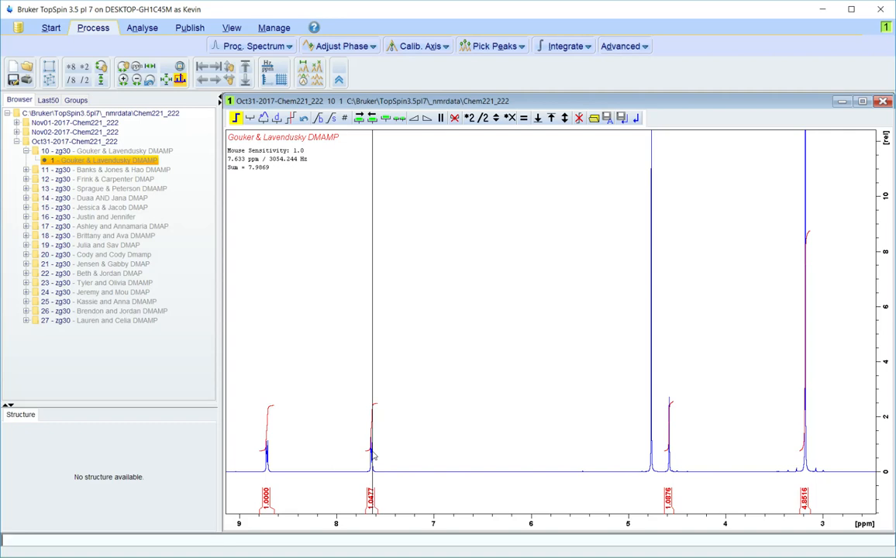
right_click(269, 432)
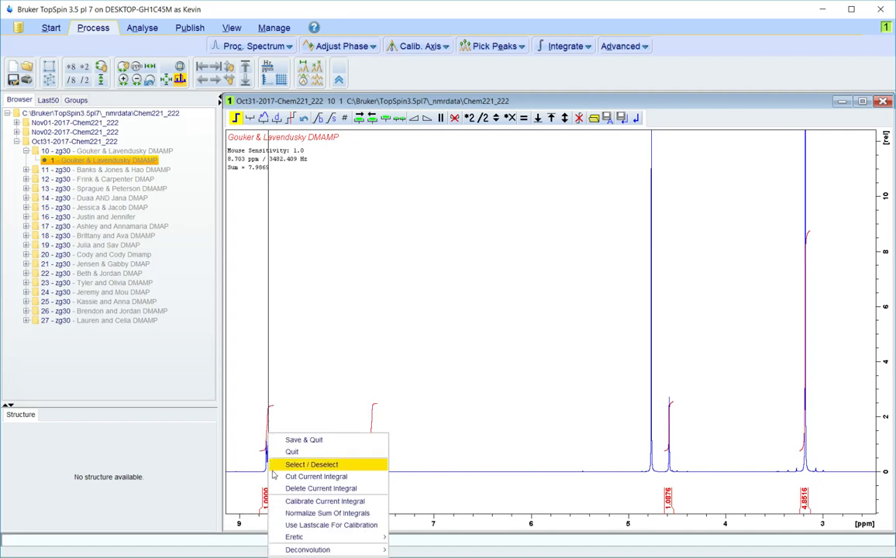
click(295, 500)
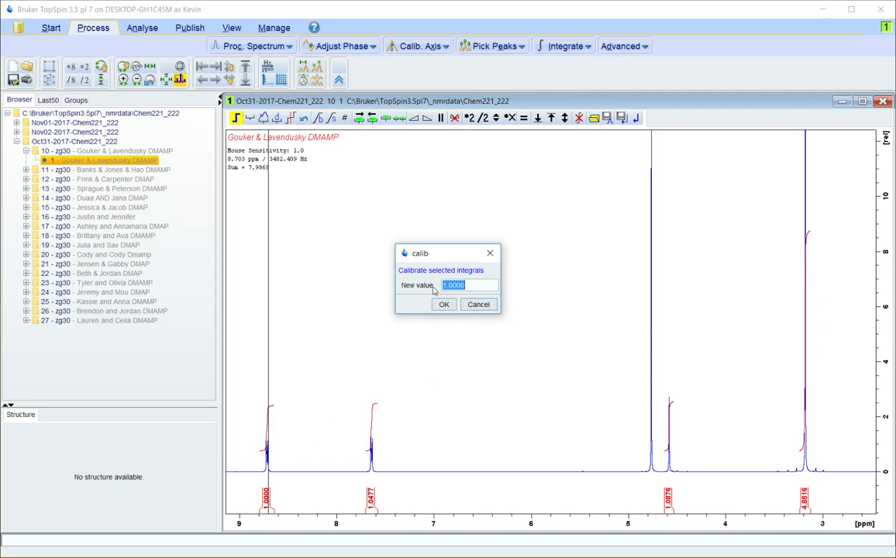
text(2)
key(Return)
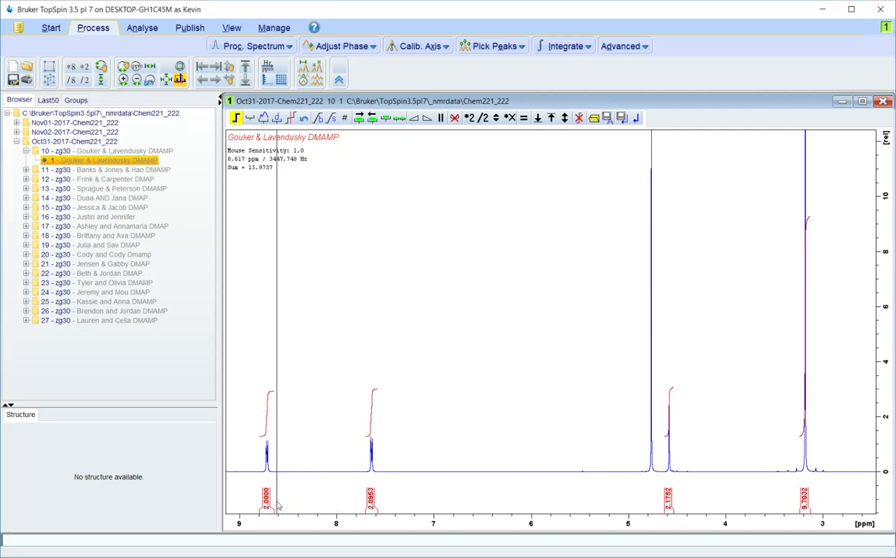
- Recalibrate the integral of the multiplet near 8.7 ppm to a value of 3
right_click(266, 395)
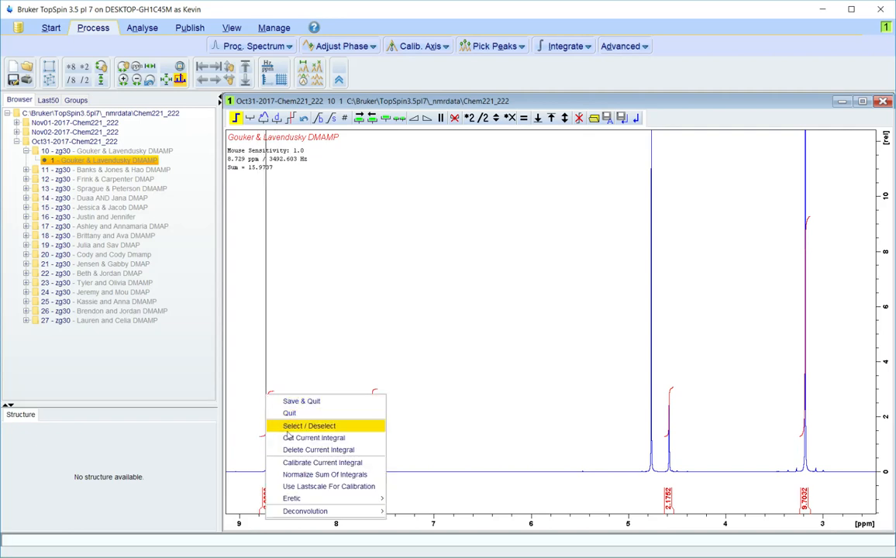
click(297, 463)
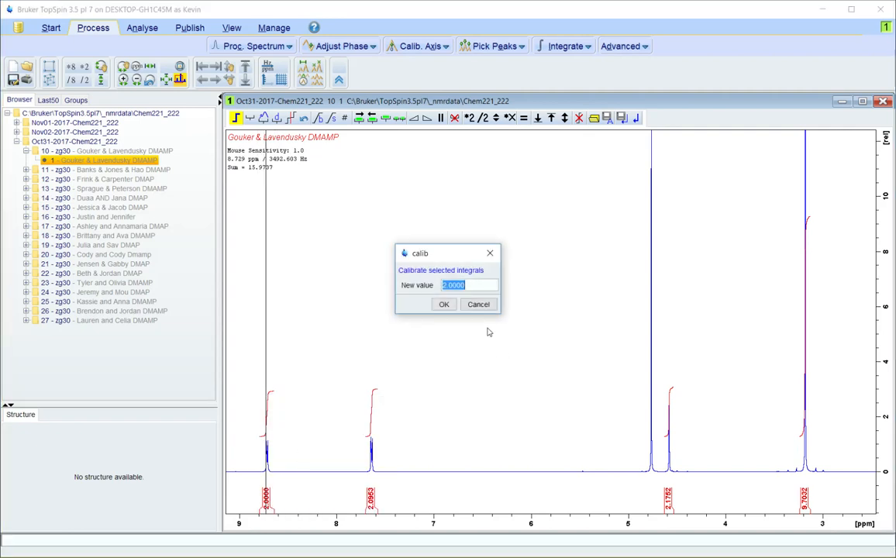
text(3)
key(Return)
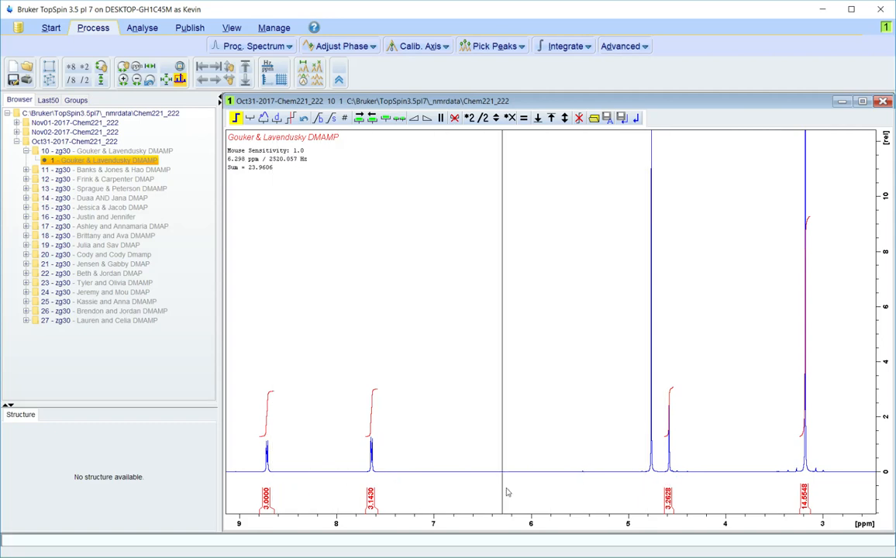
scroll(825, 454, down, 2)
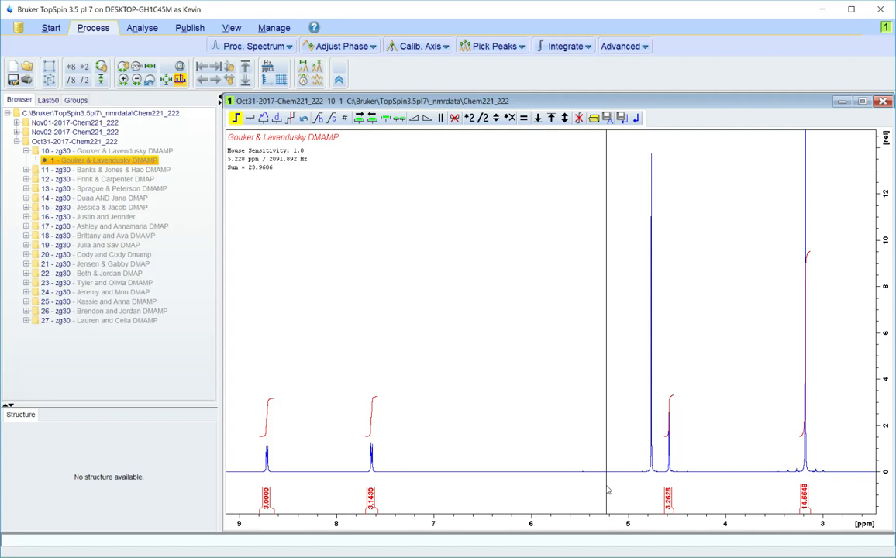
- Recalibrate the integral of the multiplet near 8.7 ppm to a value of 1
scroll(516, 414, down, 2)
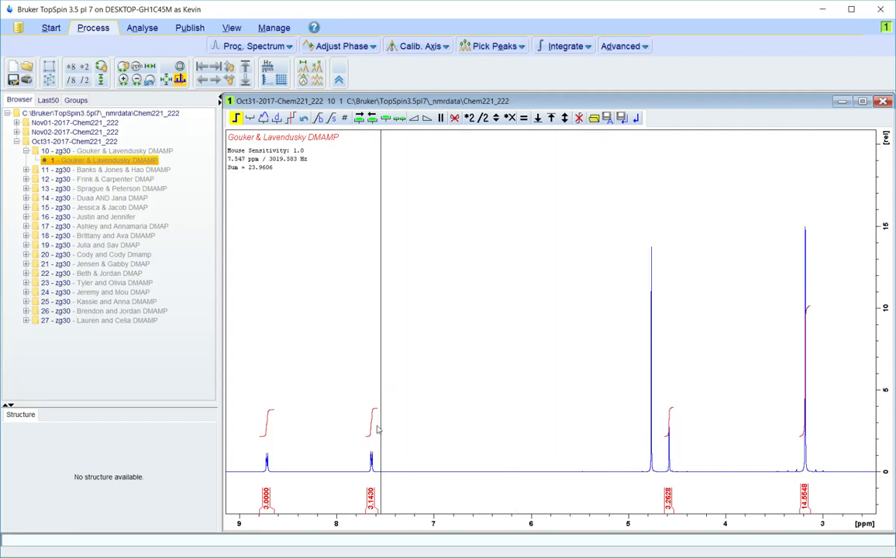
scroll(267, 438, up, 2)
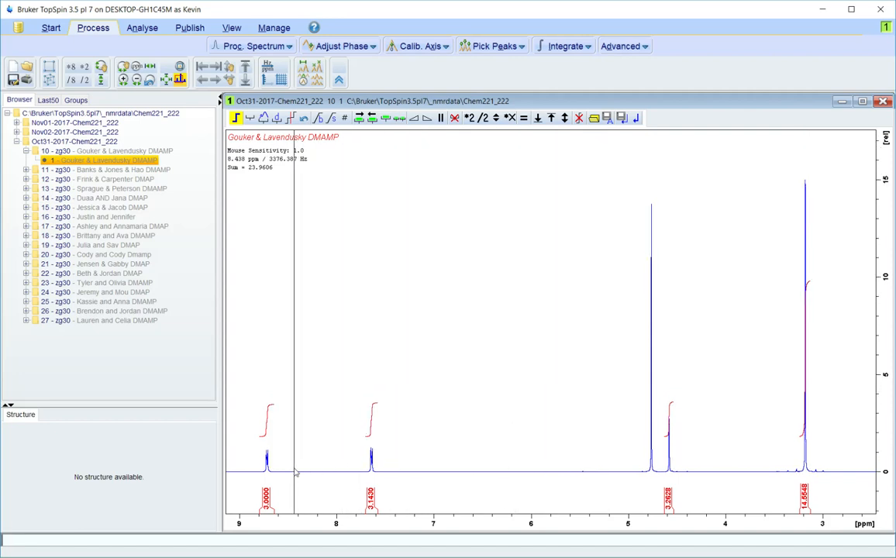
right_click(267, 442)
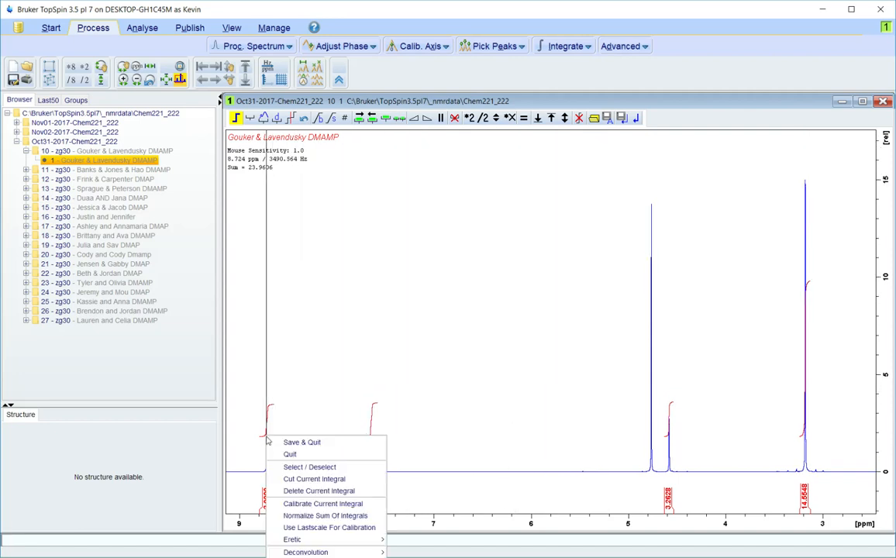
click(295, 506)
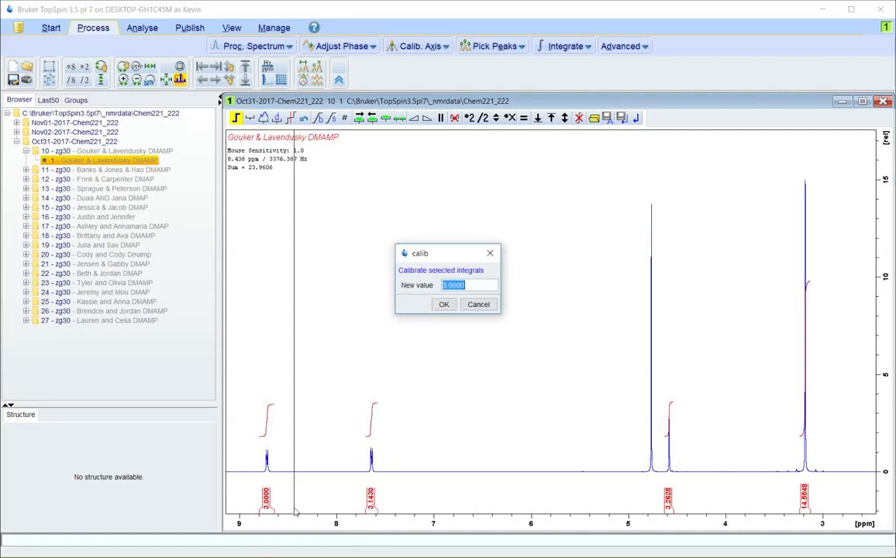
text(1)
key(Return)
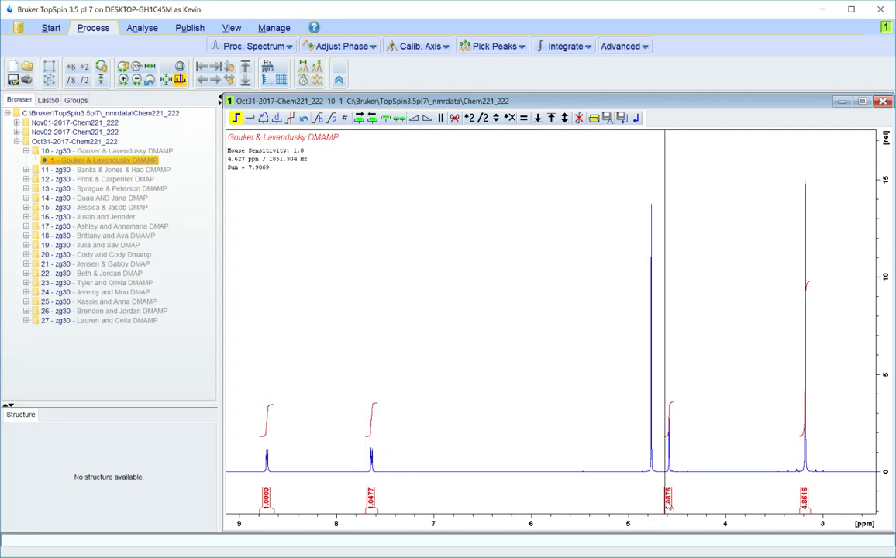
- Examine the tall peak near 3.18 ppm up close, including its baseline, small side peaks and integral curve
scroll(566, 504, up, 2)
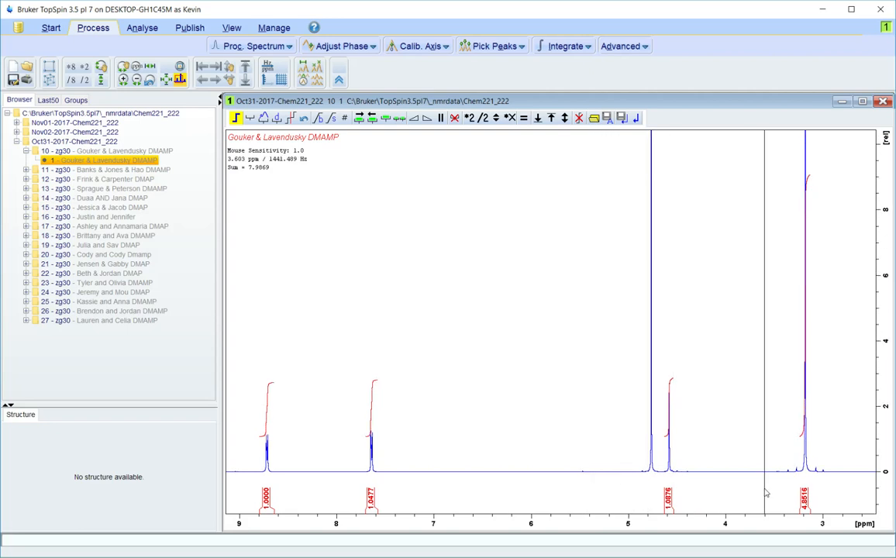
drag(776, 490, 833, 478)
scroll(829, 479, up, 2)
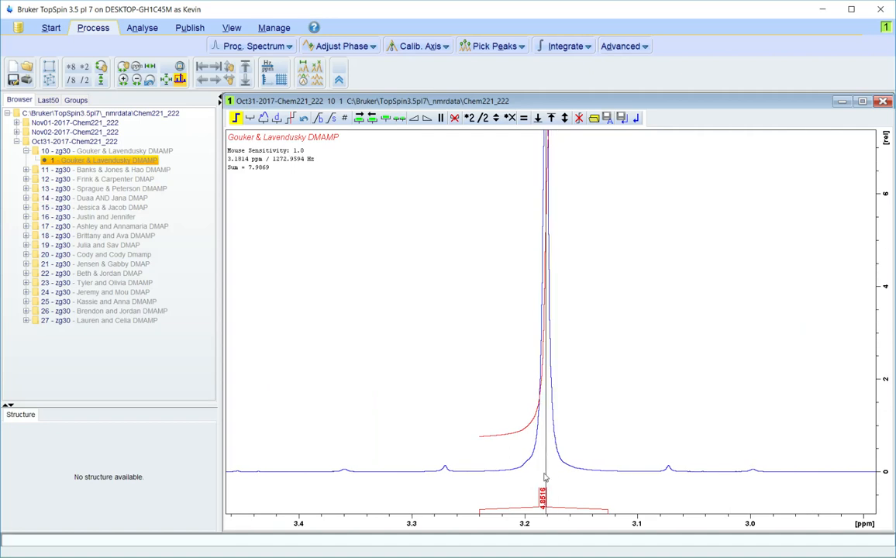
scroll(519, 483, up, 2)
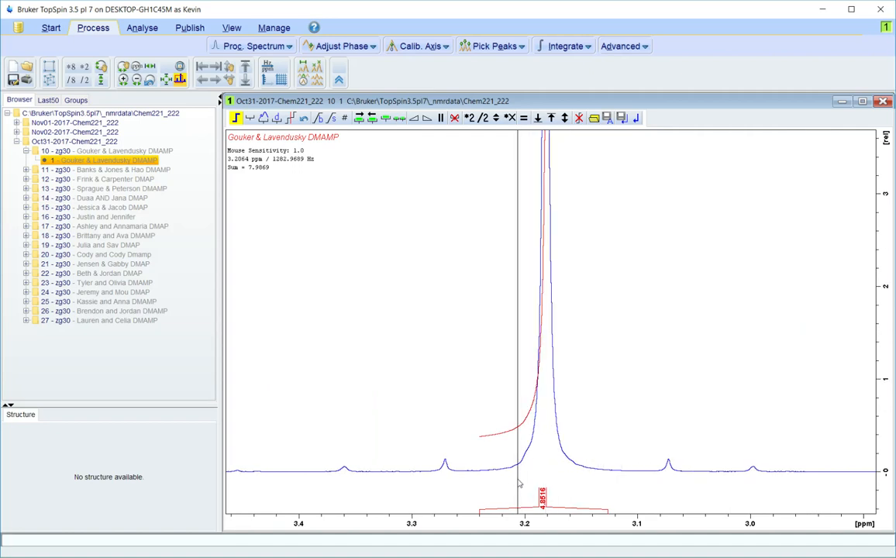
scroll(518, 483, up, 1)
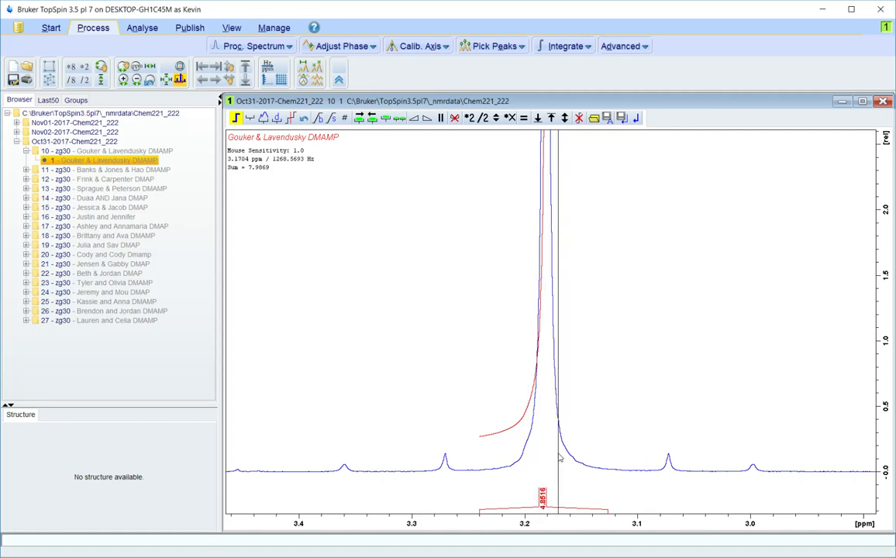
scroll(546, 465, down, 1)
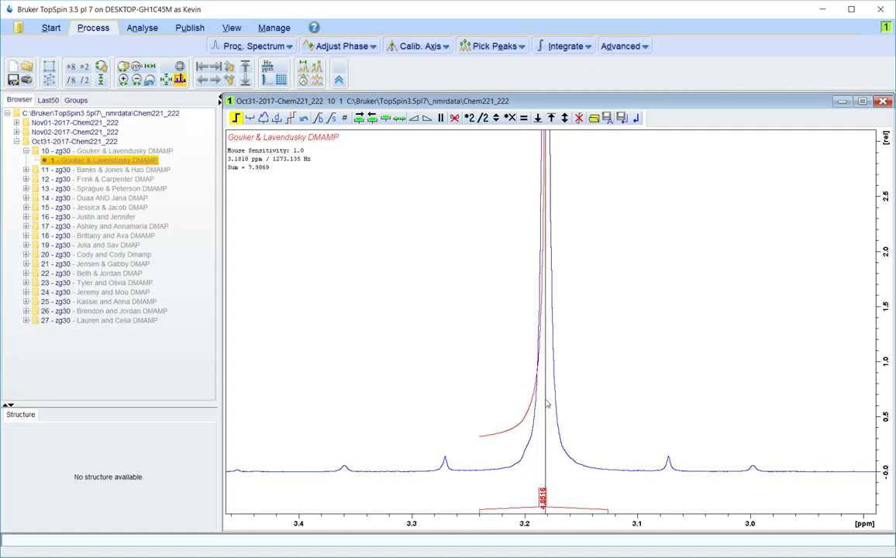
scroll(548, 394, down, 5)
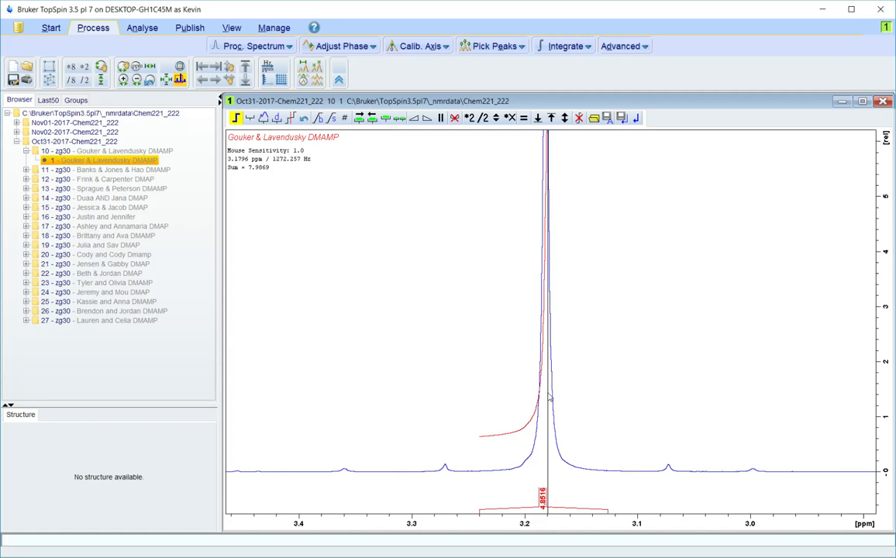
scroll(551, 512, down, 3)
scroll(550, 504, up, 2)
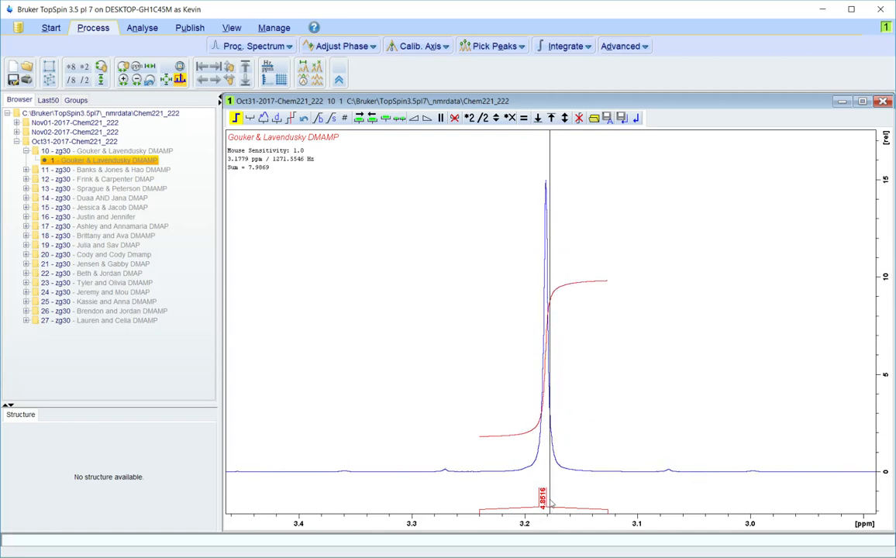
- Save the calibrated integral regions of the DMAMP spectrum and leave integration mode
click(150, 70)
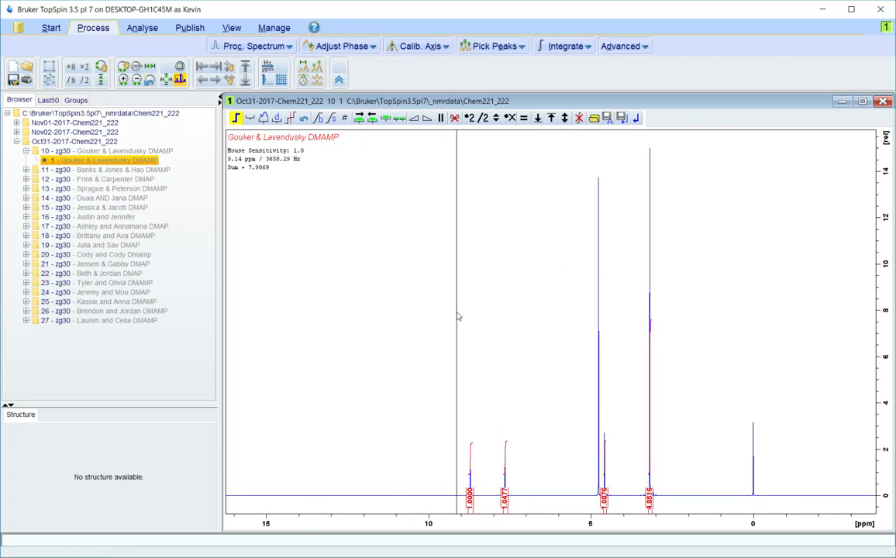
scroll(457, 316, up, 1)
scroll(458, 316, down, 1)
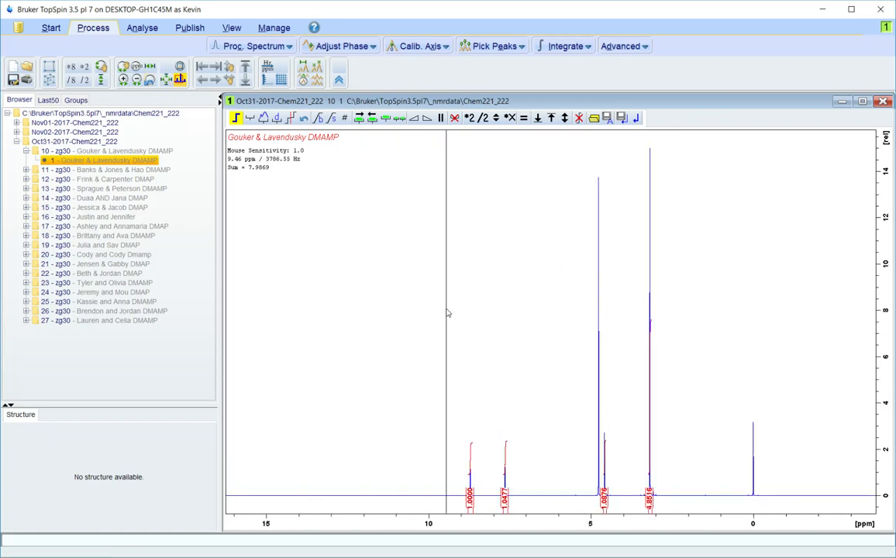
scroll(487, 381, down, 1)
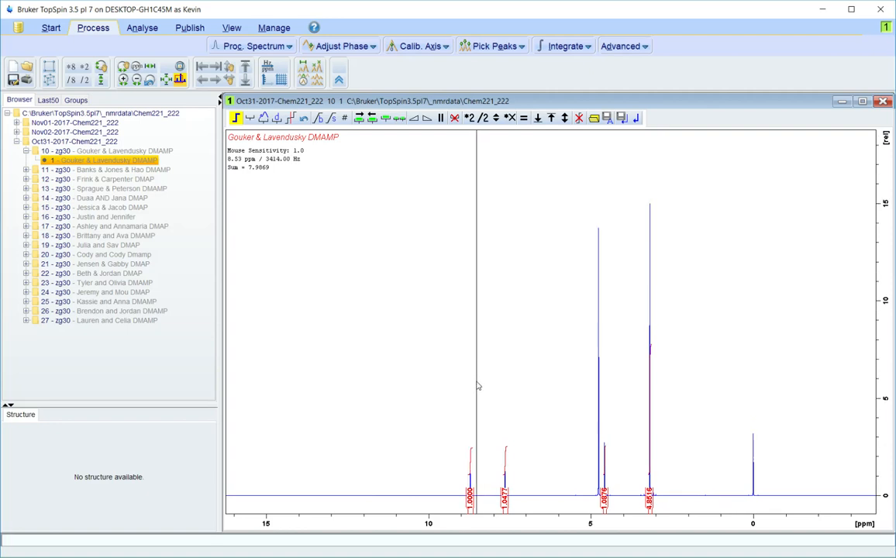
drag(457, 376, 667, 362)
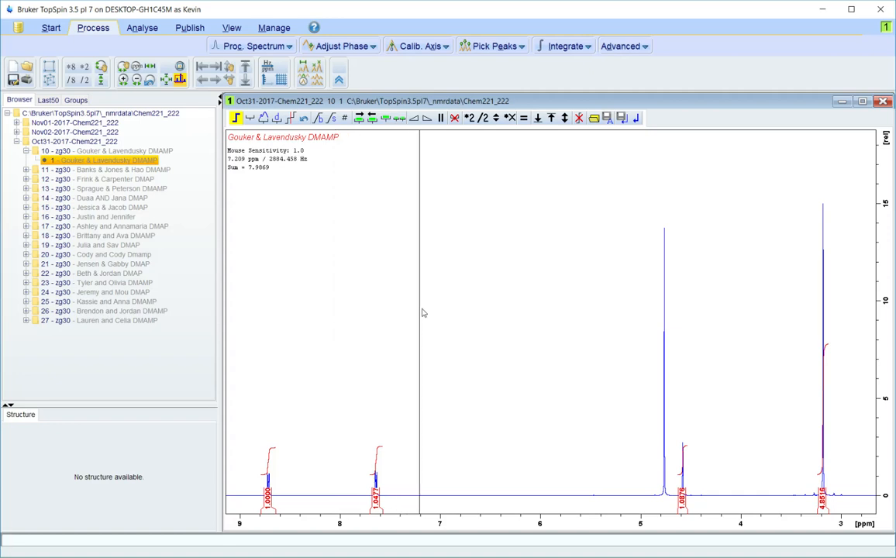
click(622, 119)
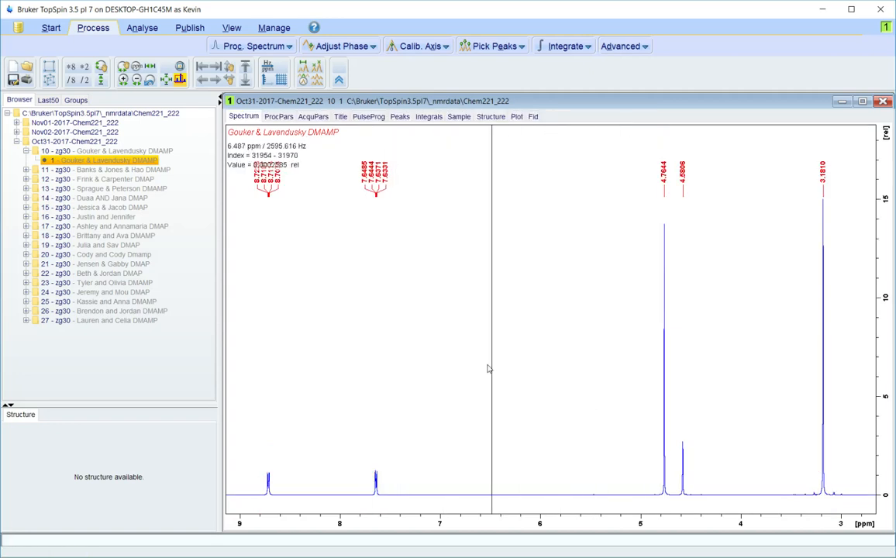